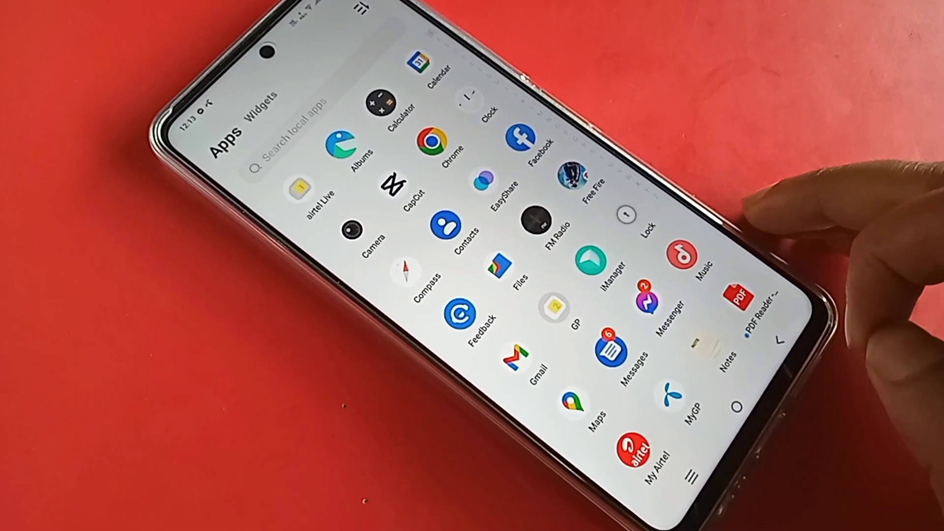
pyautogui.scroll(-3, 516, 295)
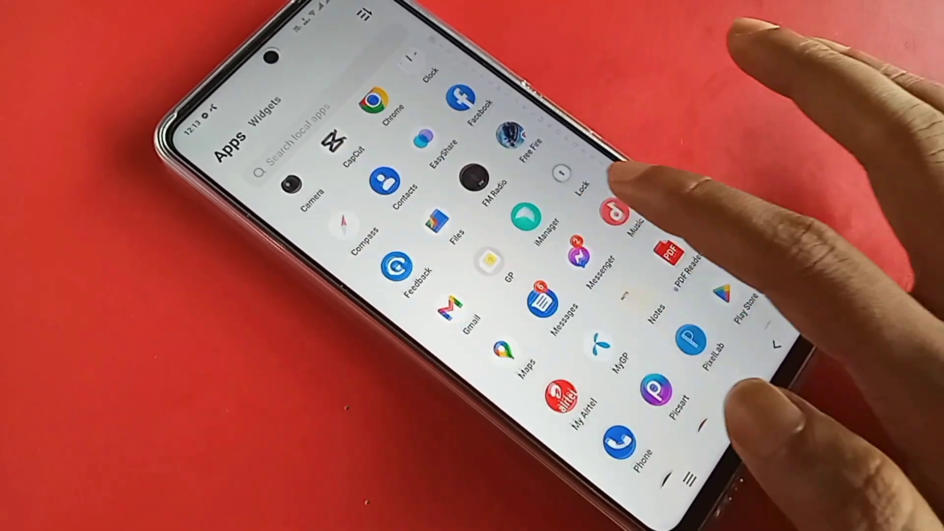
pyautogui.scroll(-2, 517, 295)
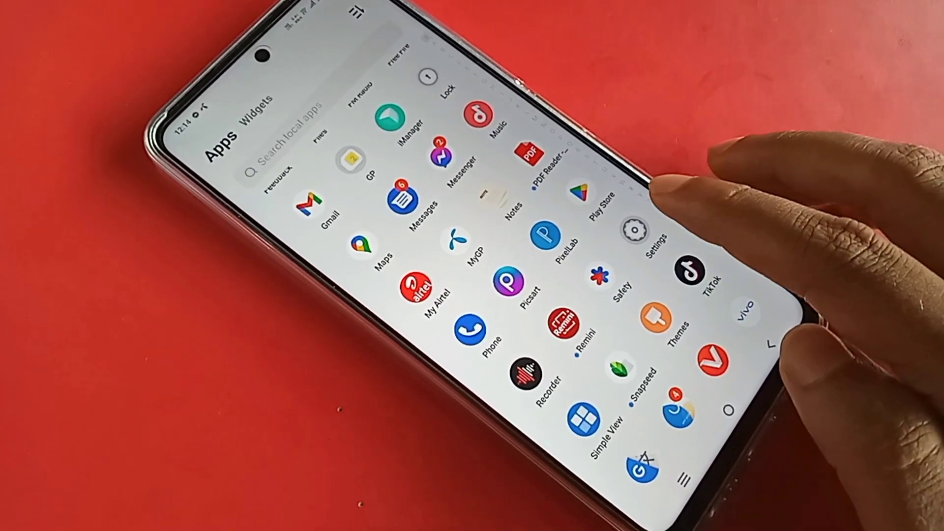
# Step: Launch the Settings app from the Android app drawer
pyautogui.click(639, 234)
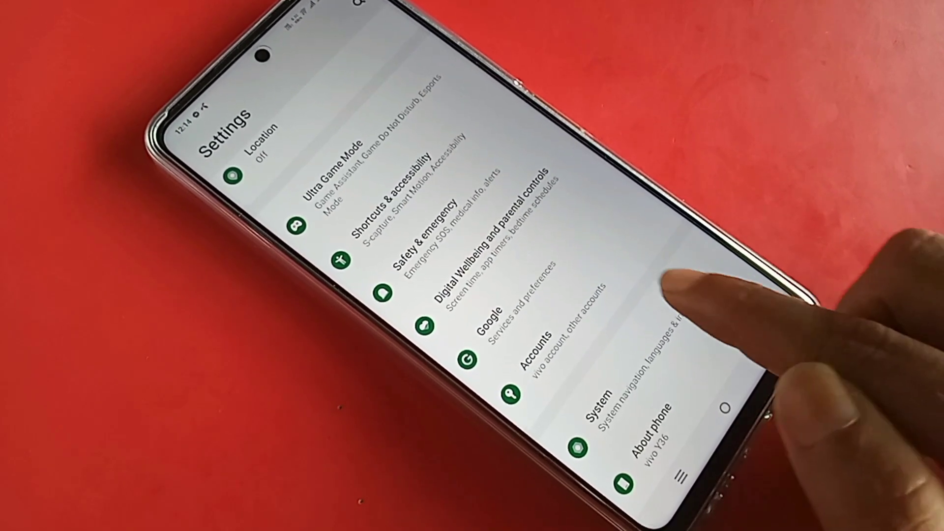
pyautogui.scroll(5, 590, 232)
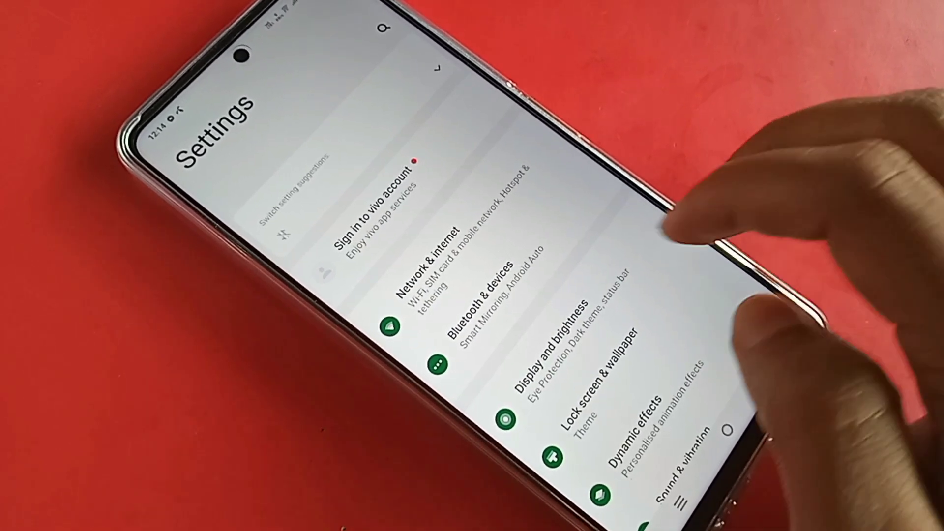
# Step: Enable the OTG toggle on the Bluetooth & devices settings page
pyautogui.click(487, 298)
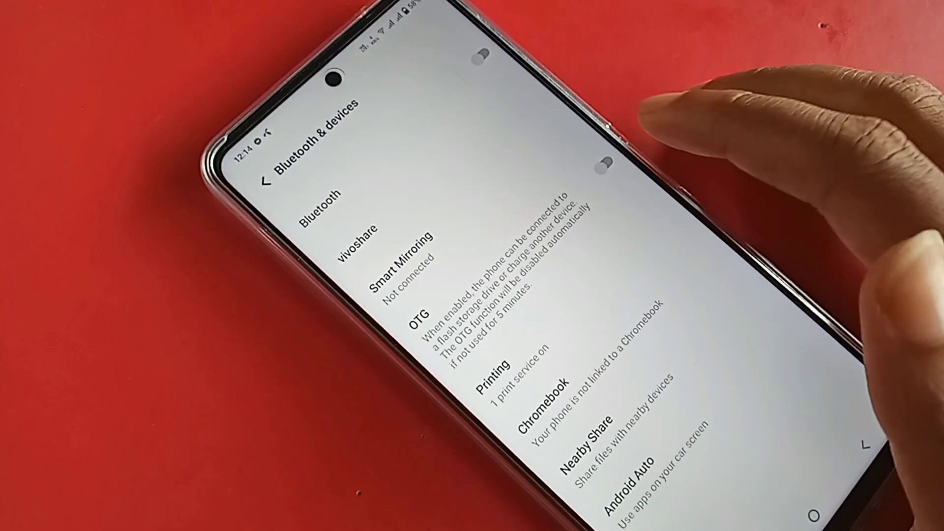
pyautogui.click(608, 167)
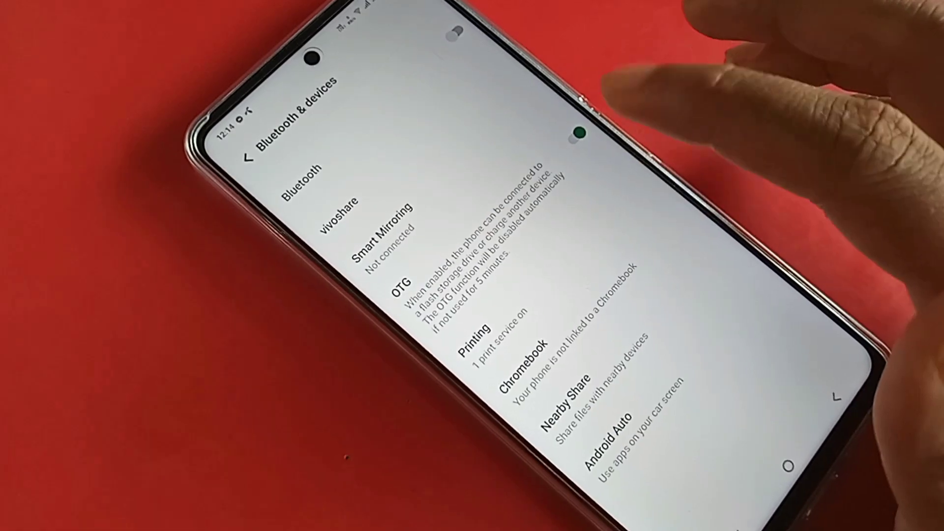